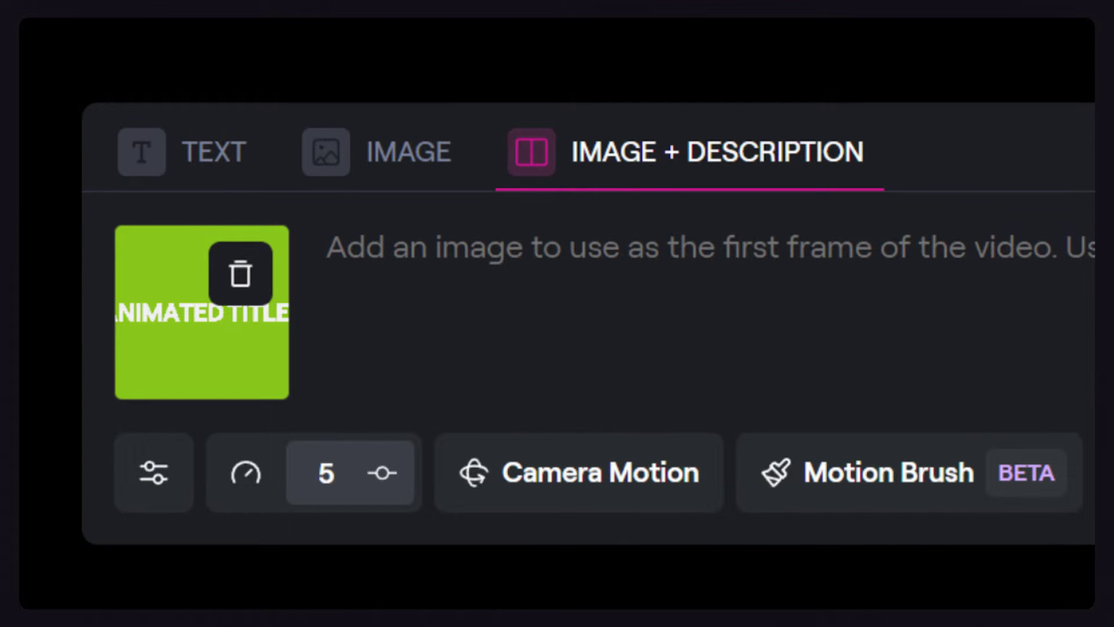
pyautogui.write('The white letters explo')
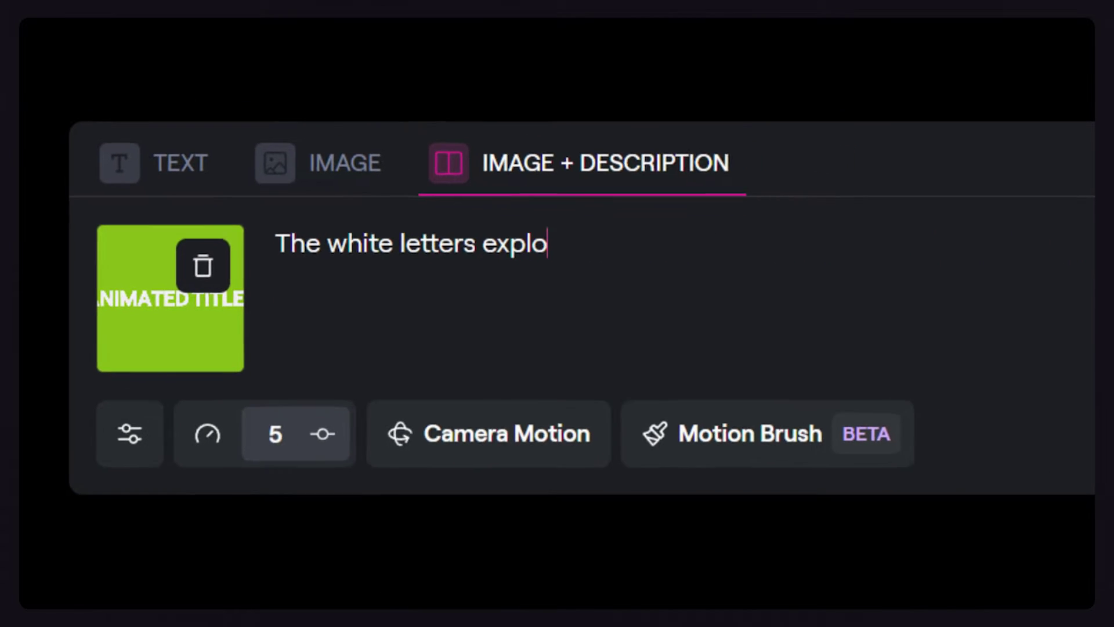
pyautogui.write('de into smoke on a green background')
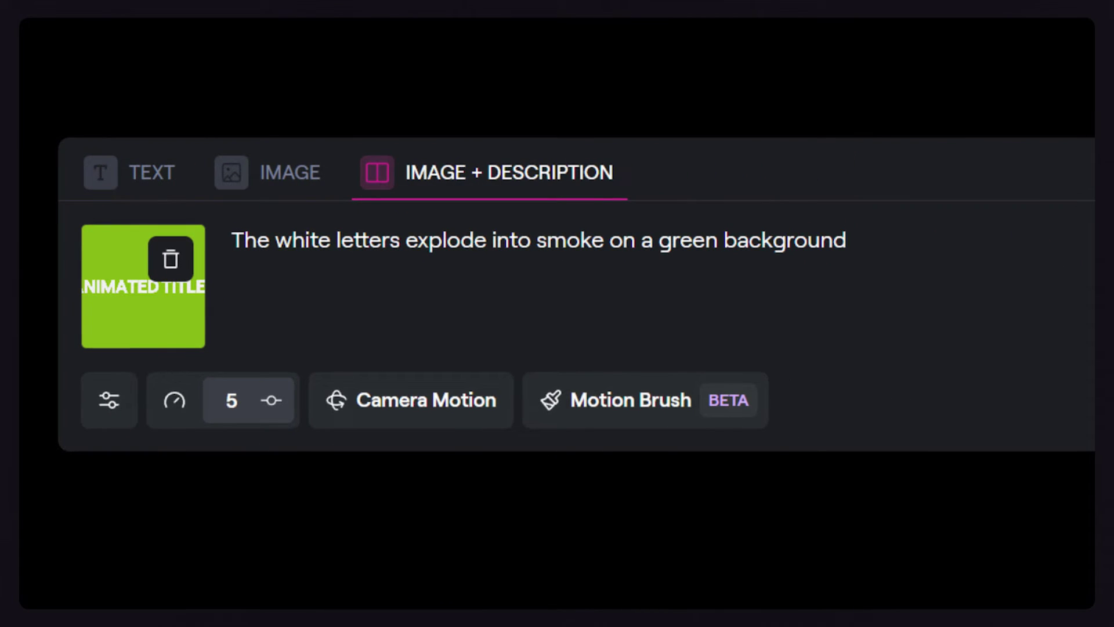
# Step: Raise General Motion to 10 for the letters-exploding-into-smoke prompt before generating
pyautogui.click(272, 400)
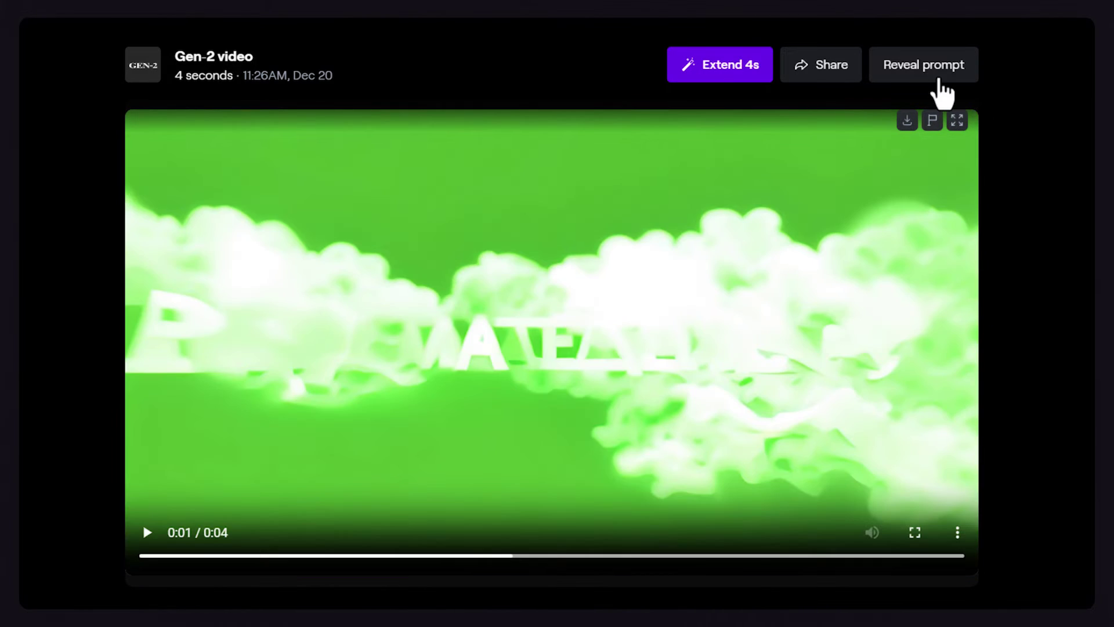
pyautogui.click(924, 64)
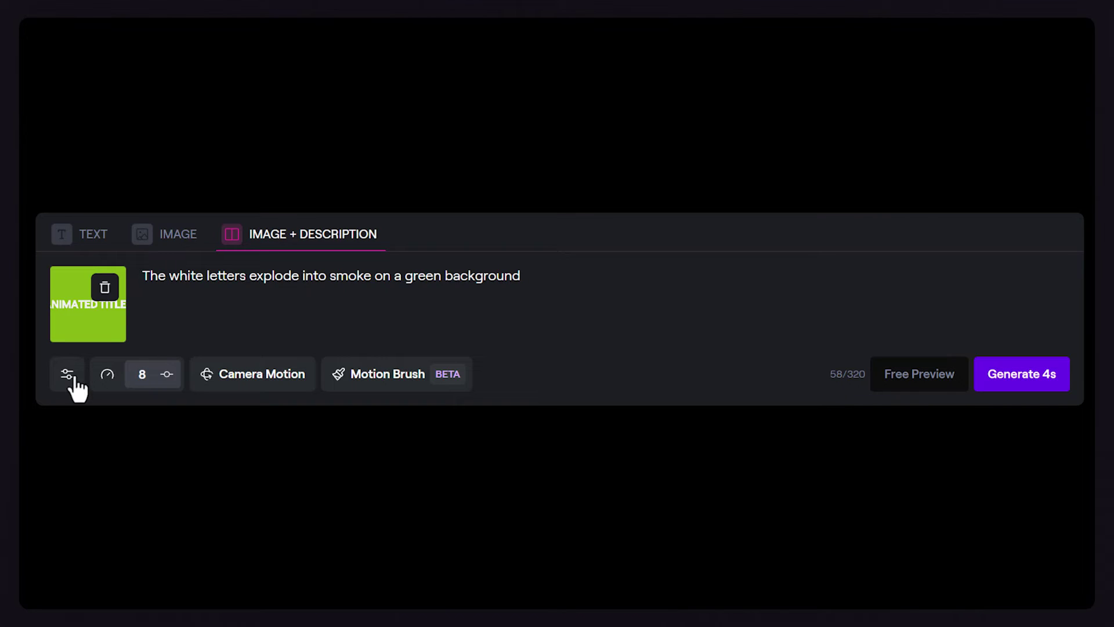
# Step: Show the generation settings with the Seed field for the implode-into-sand rewrite
pyautogui.click(67, 374)
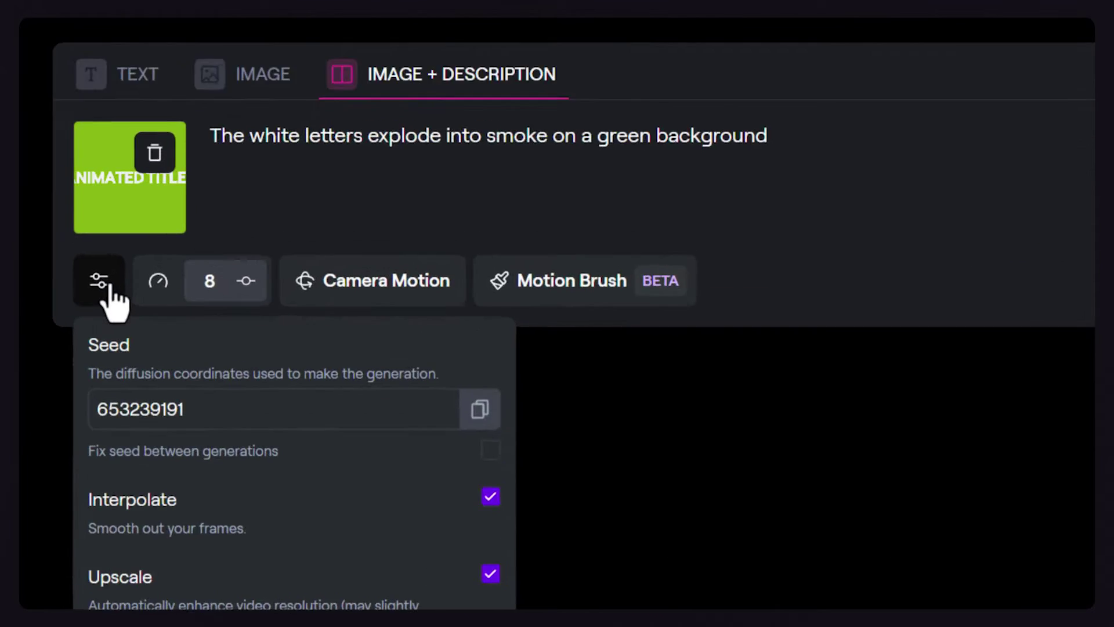